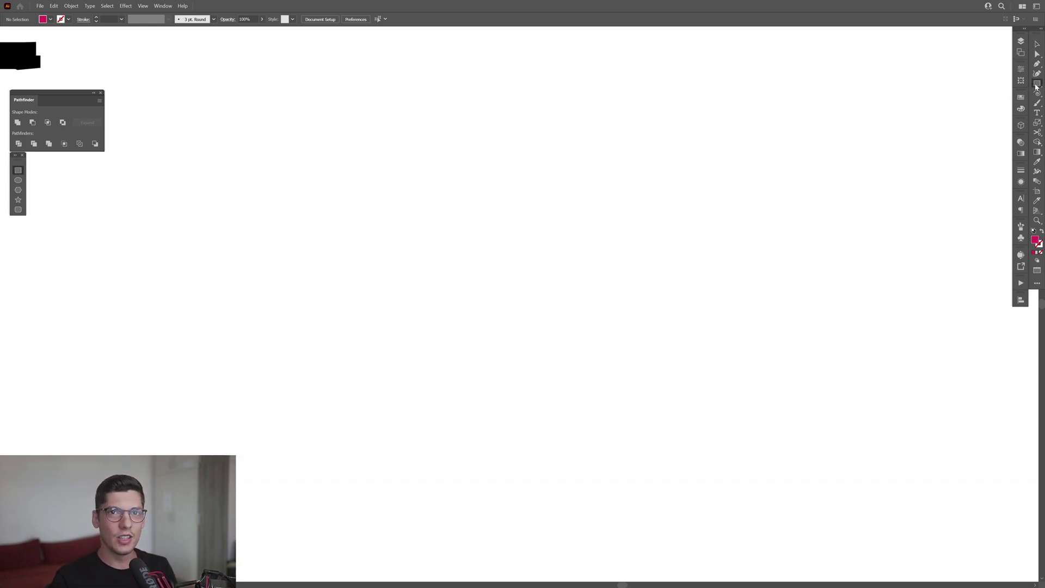
Step: Choose the Polygon Tool from the Rectangle Tool flyout
left_click_drag(1037, 84, 994, 112)
left_click(1004, 103)
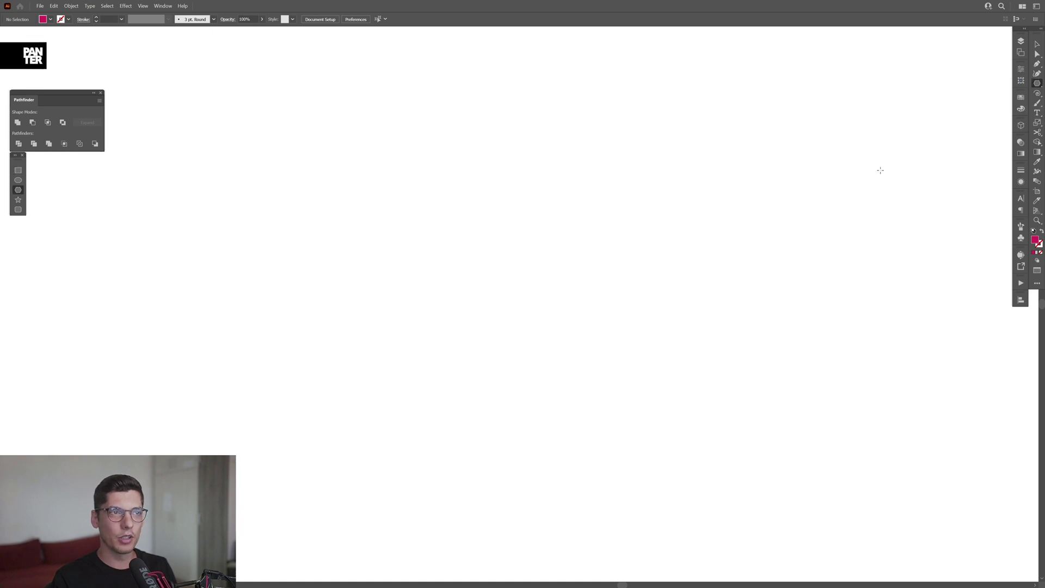
Step: Draw a hexagon at the page centre and give it a black stroke
left_click_drag(473, 262, 535, 260)
key("v")
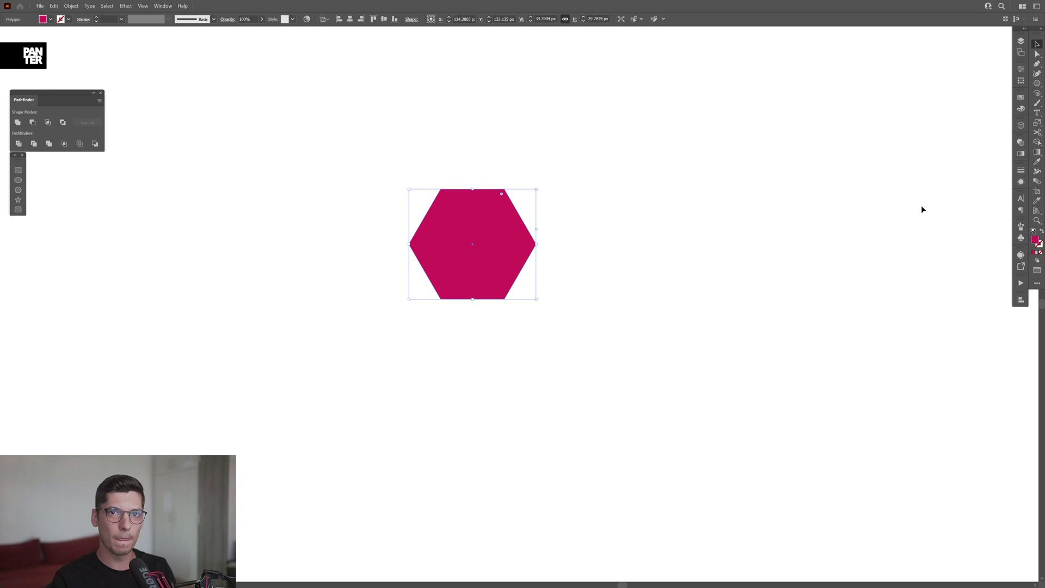
left_click(1022, 174)
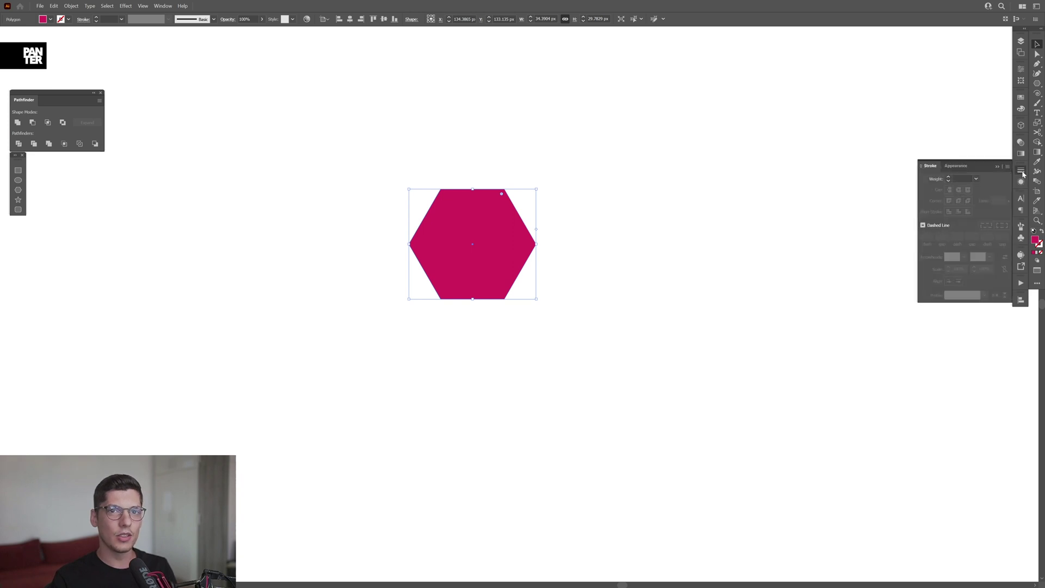
left_click(1038, 245)
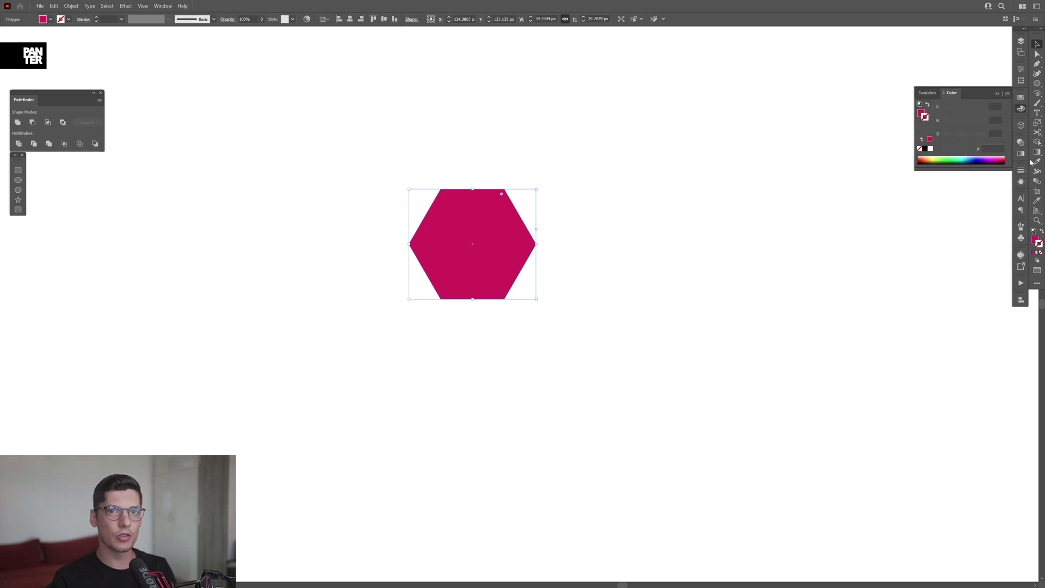
left_click(928, 149)
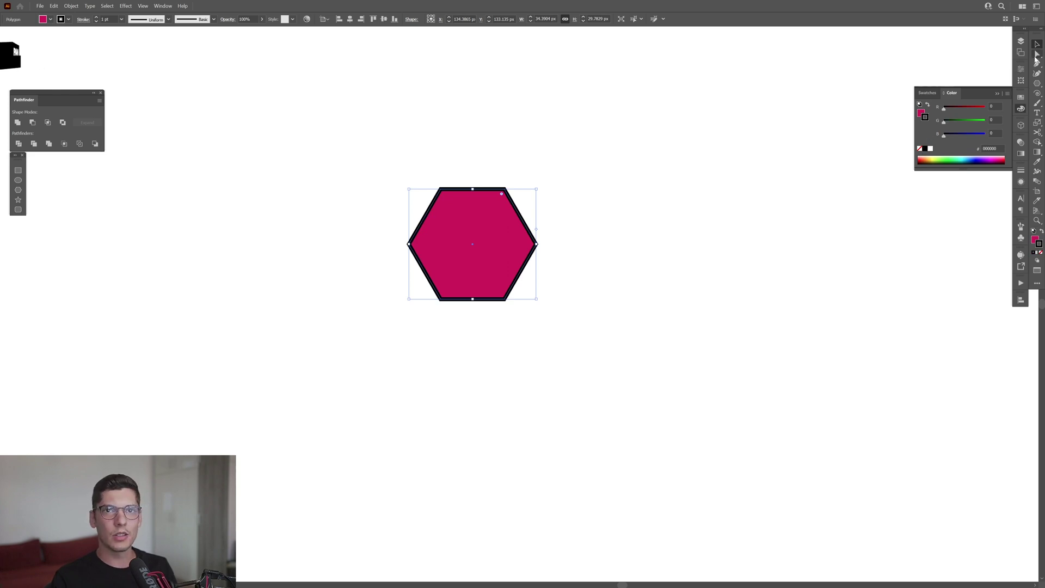
Step: Round the hexagon's corners with the live corner widget and unite it into a plain path
left_click(1036, 54)
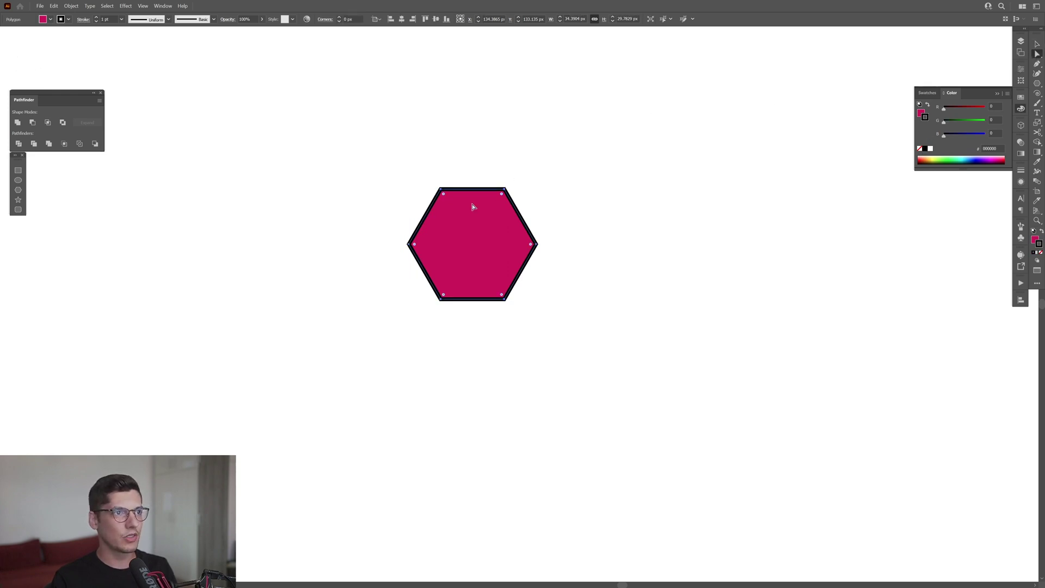
scroll(474, 208, "up", 2)
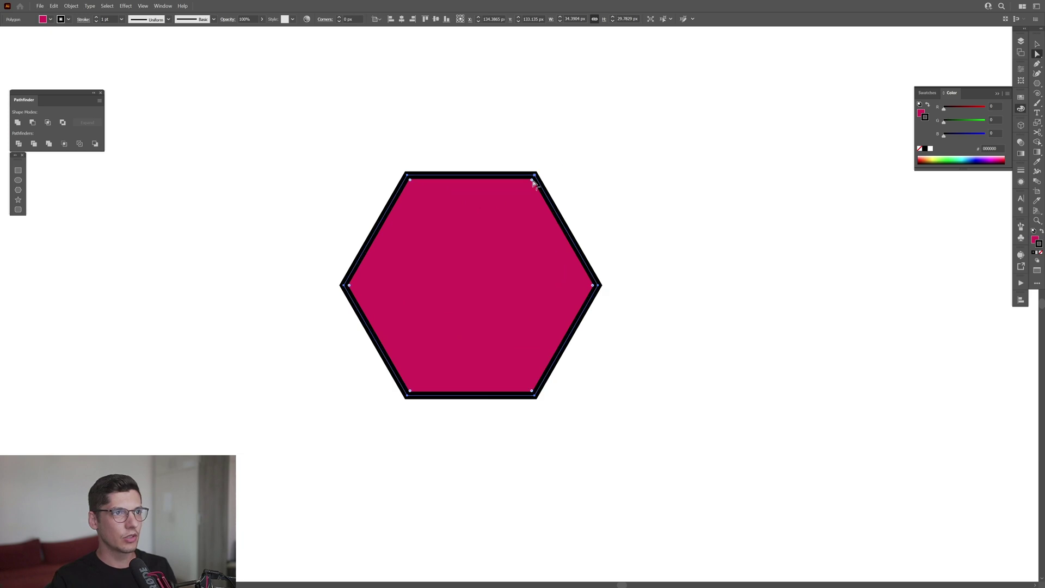
left_click_drag(533, 182, 496, 229)
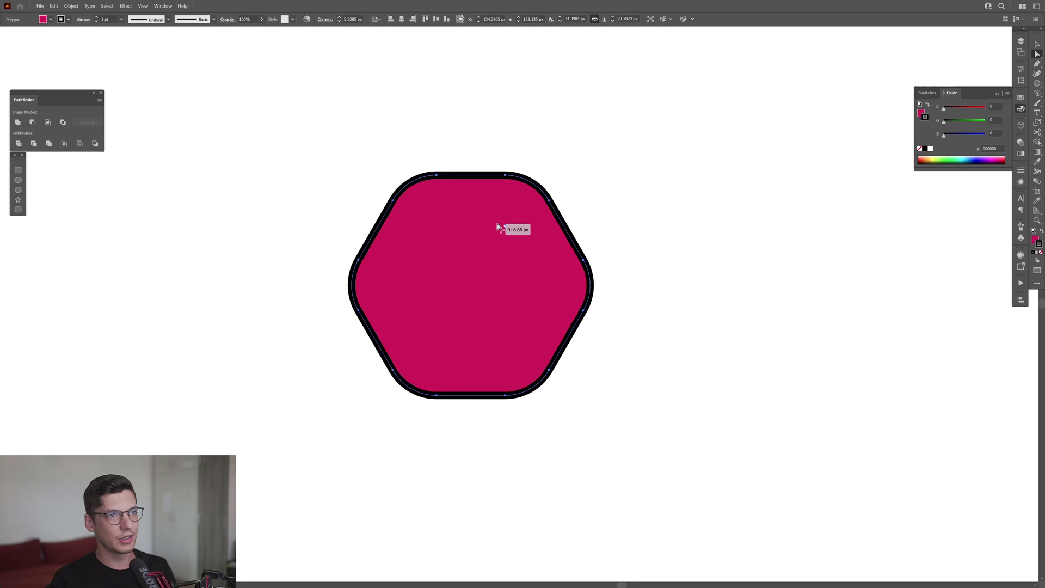
scroll(497, 229, "down", 2)
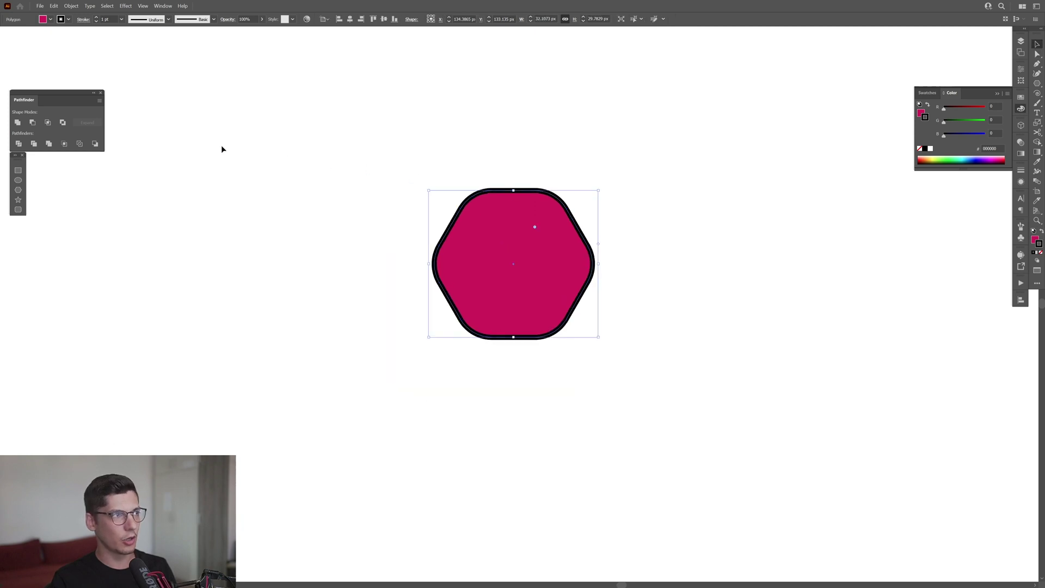
left_click(18, 123)
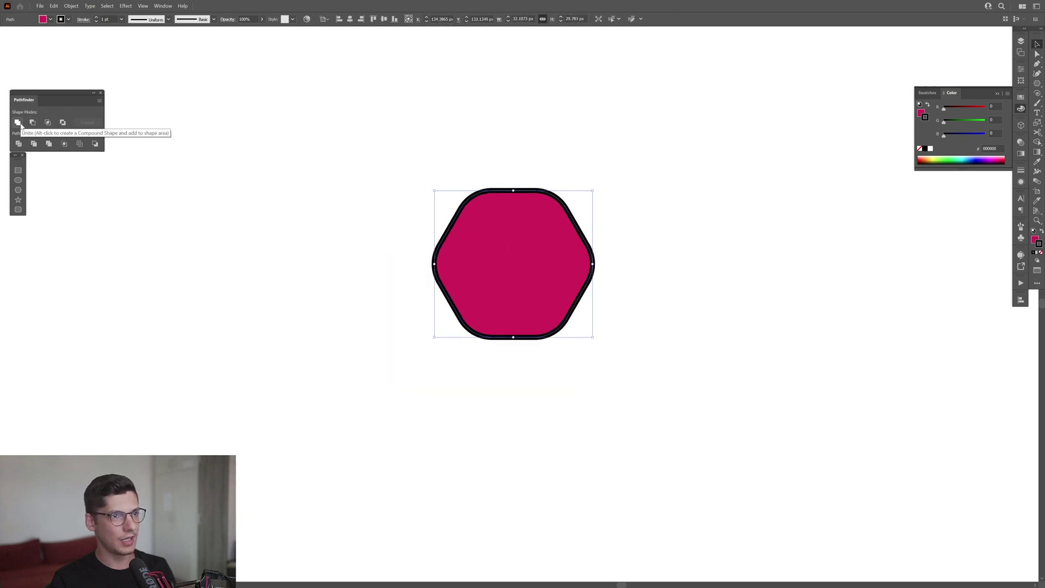
left_click(164, 7)
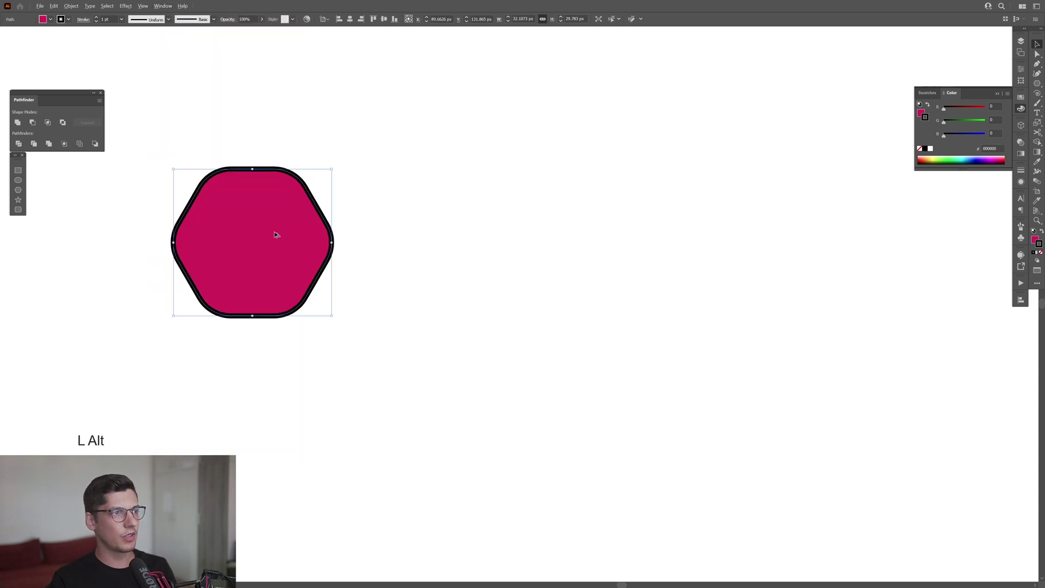
Step: Duplicate the hexagon to the right, fill the copy lime green, then deselect it
left_click_drag(276, 235, 703, 246)
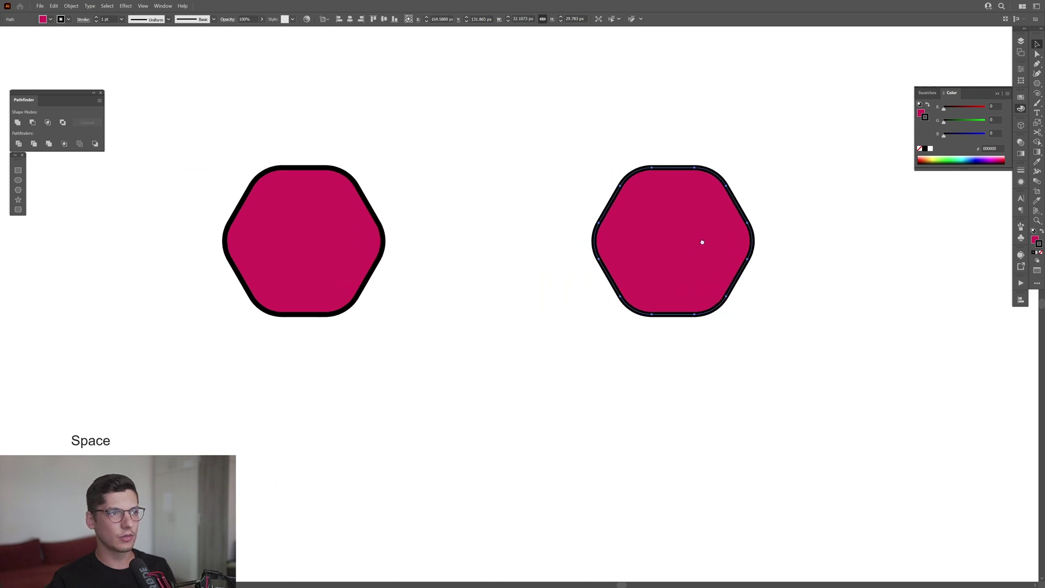
left_click(1036, 241)
left_click(984, 121)
left_click_drag(978, 107, 971, 106)
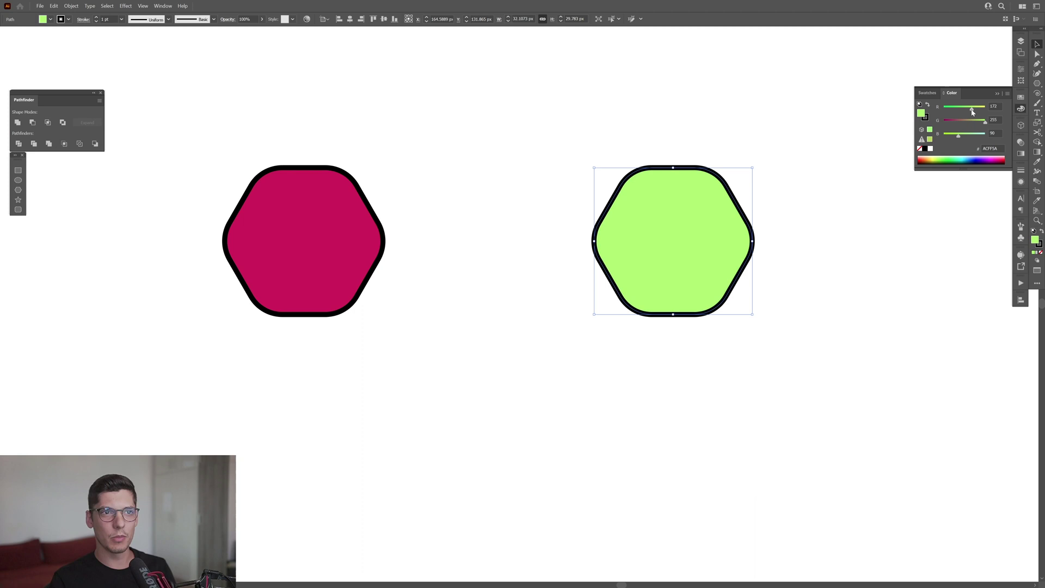
left_click(994, 97)
left_click(787, 110)
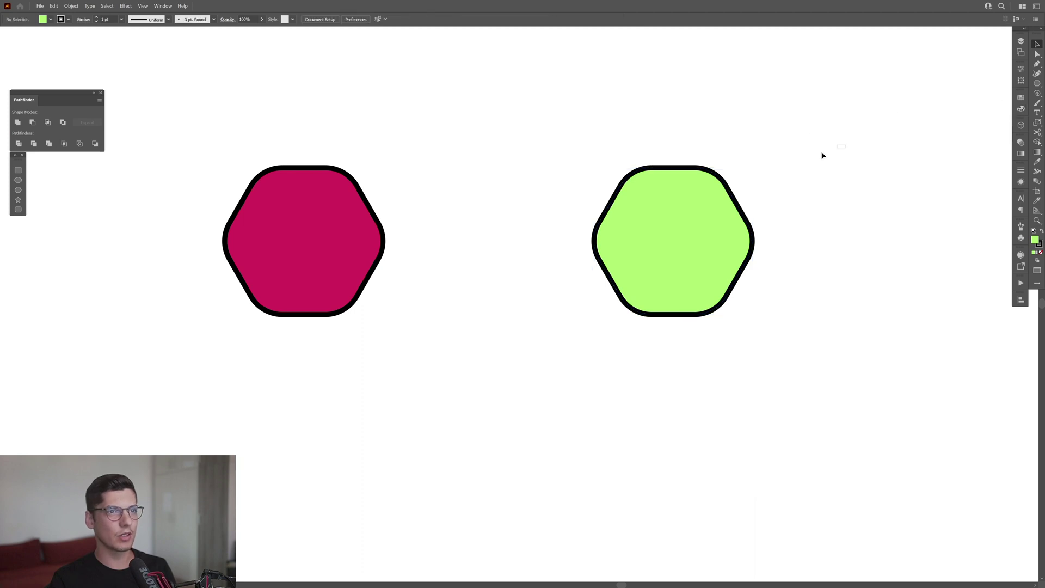
Step: Select both hexagons and make a blend with Object > Blend > Make
left_click_drag(844, 147, 297, 288)
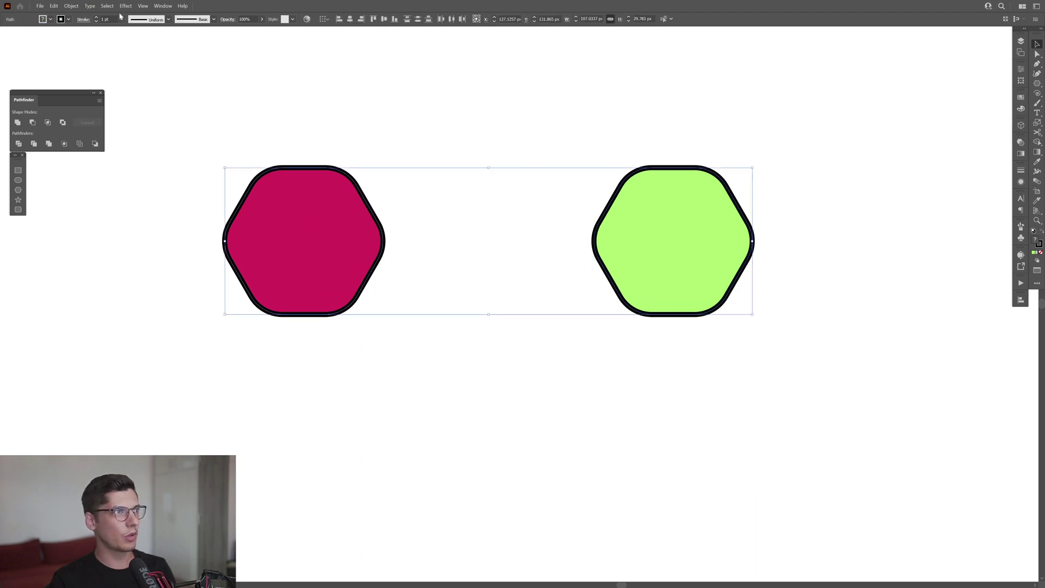
left_click(71, 5)
mouse_move(79, 219)
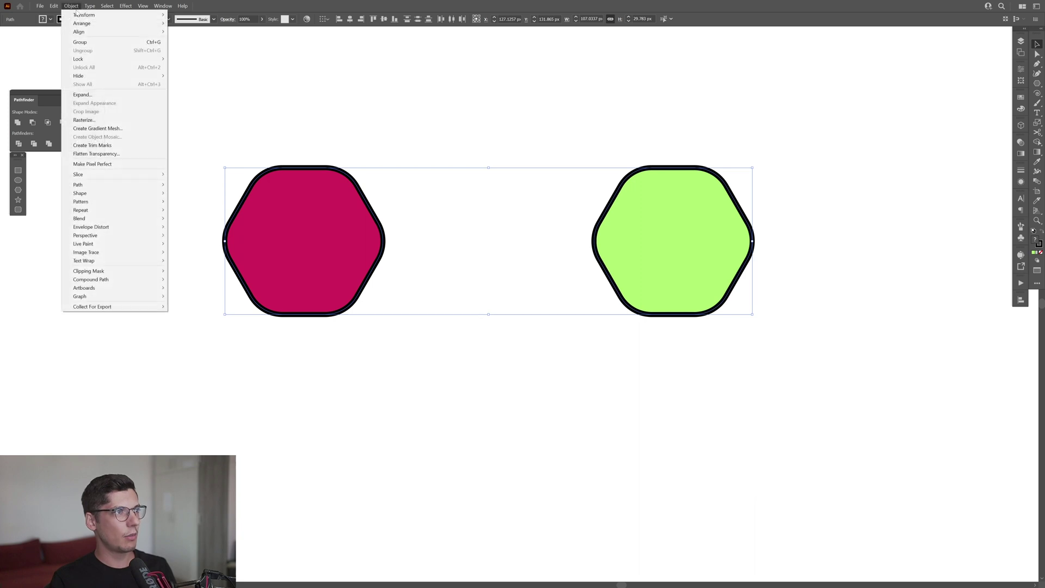
left_click(184, 218)
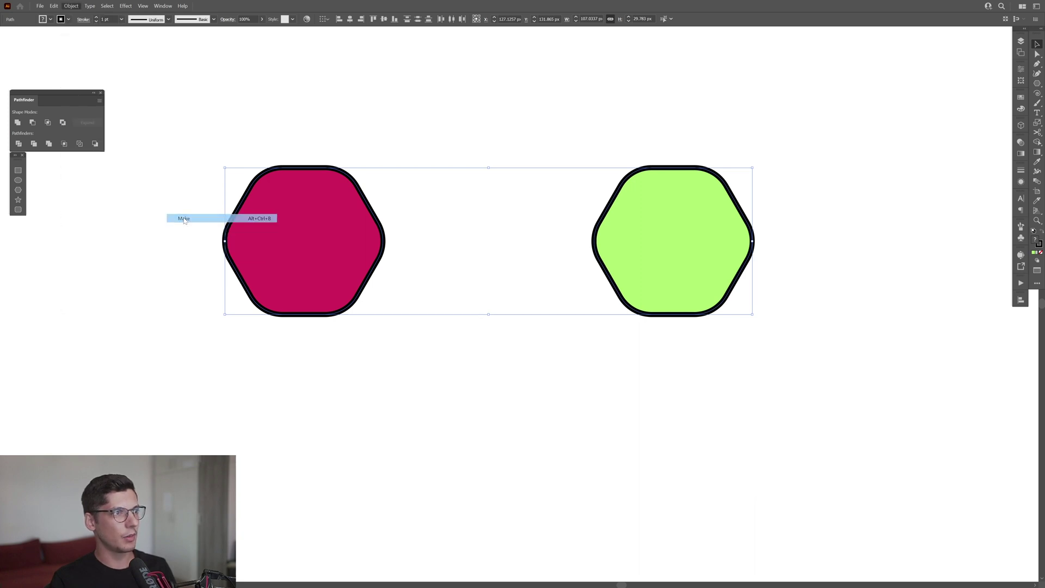
Step: Set the blend to 20 specified steps
double_click(1037, 183)
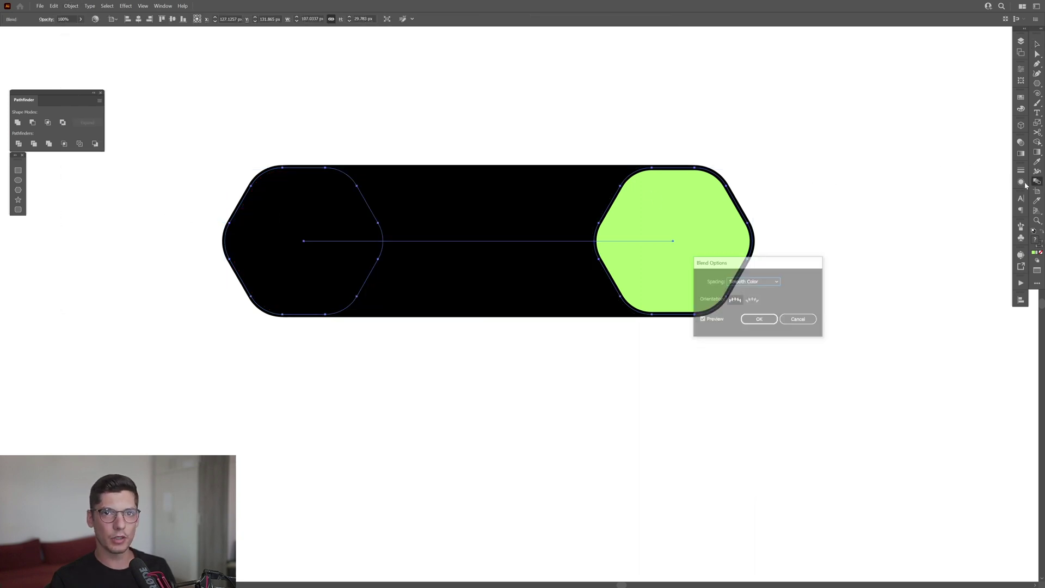
left_click(751, 280)
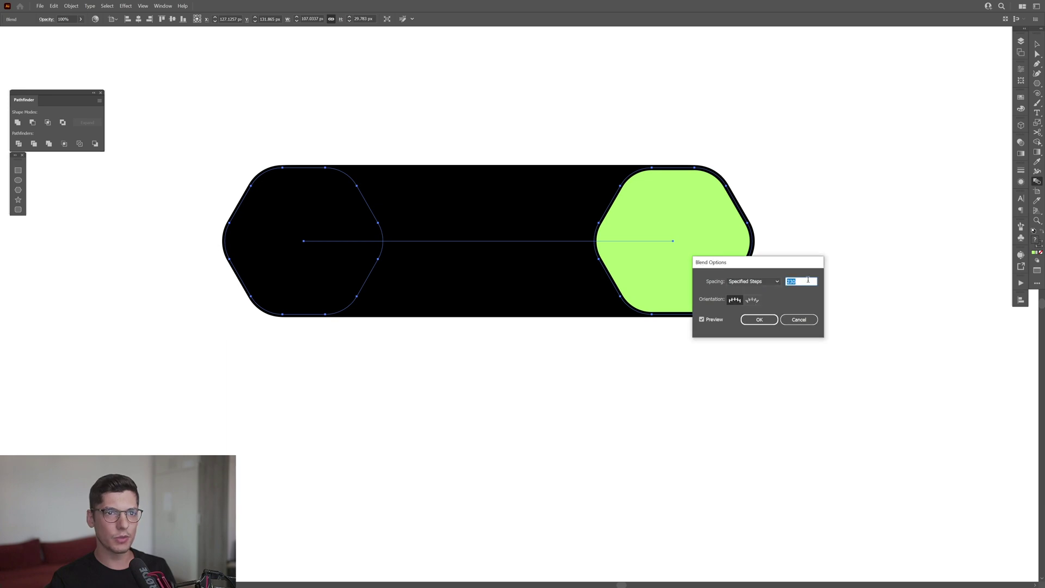
type("2")
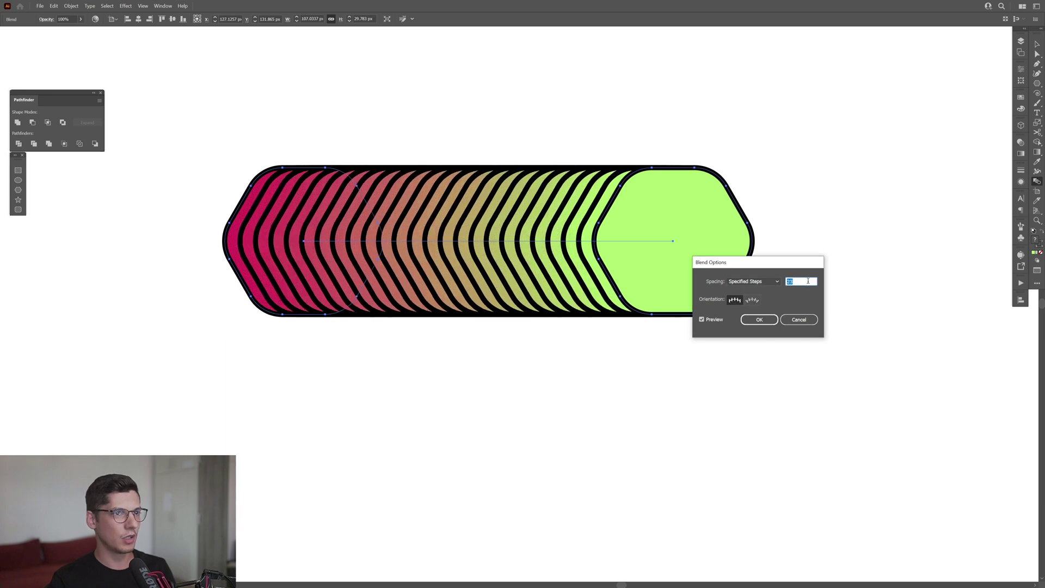
type("0")
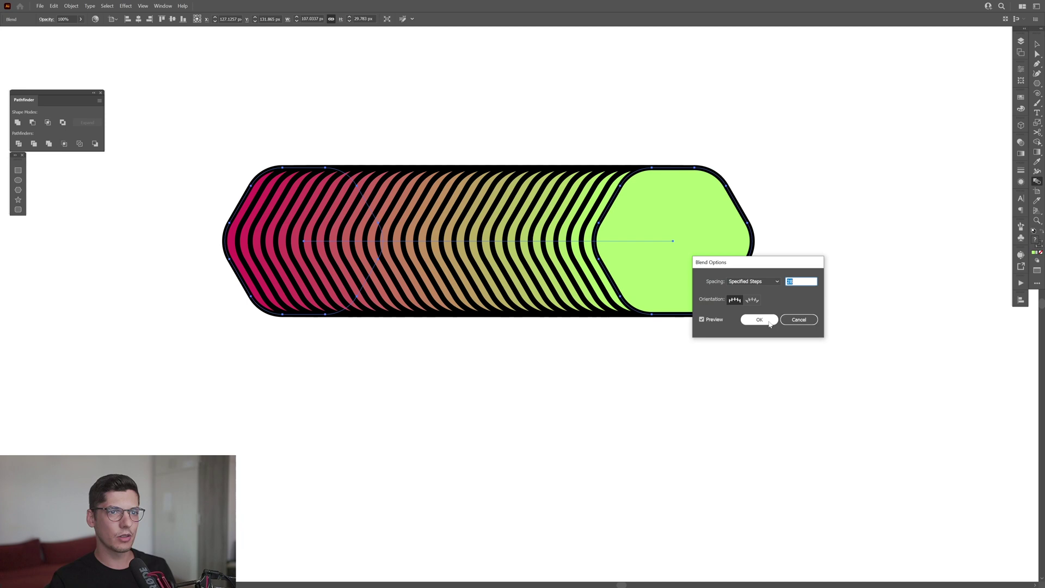
left_click(759, 319)
key("space")
scroll(722, 286, "down", 3)
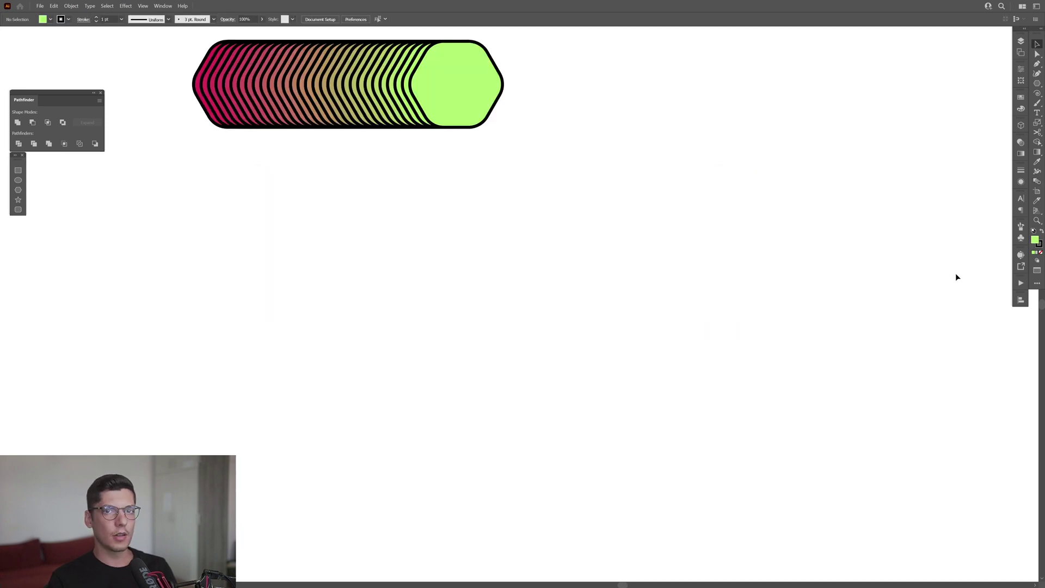
Step: Draw a large spiral below the hexagon blend and rotate it
left_click(1039, 248)
left_click(997, 95)
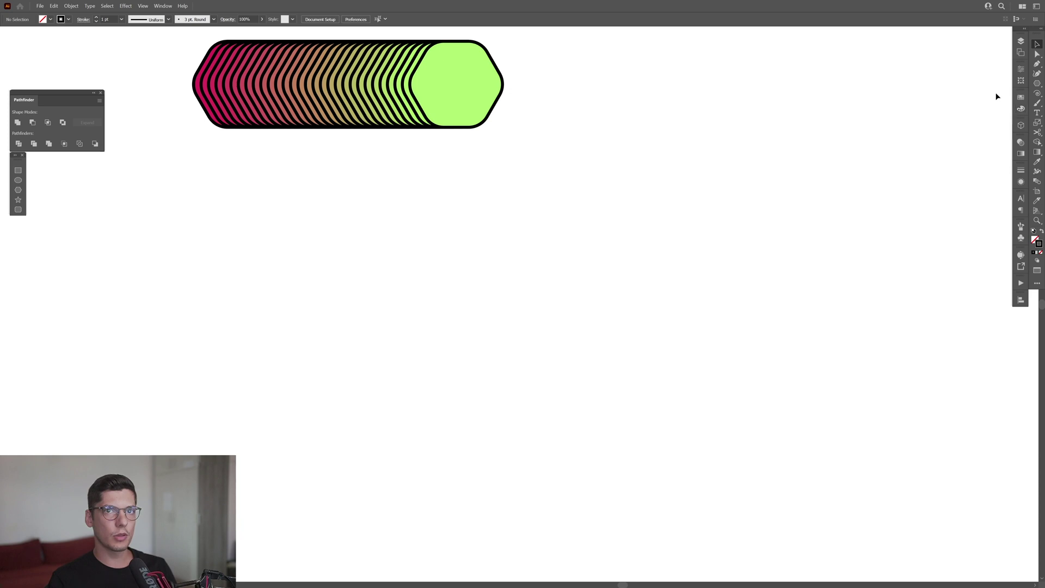
left_click(1038, 95)
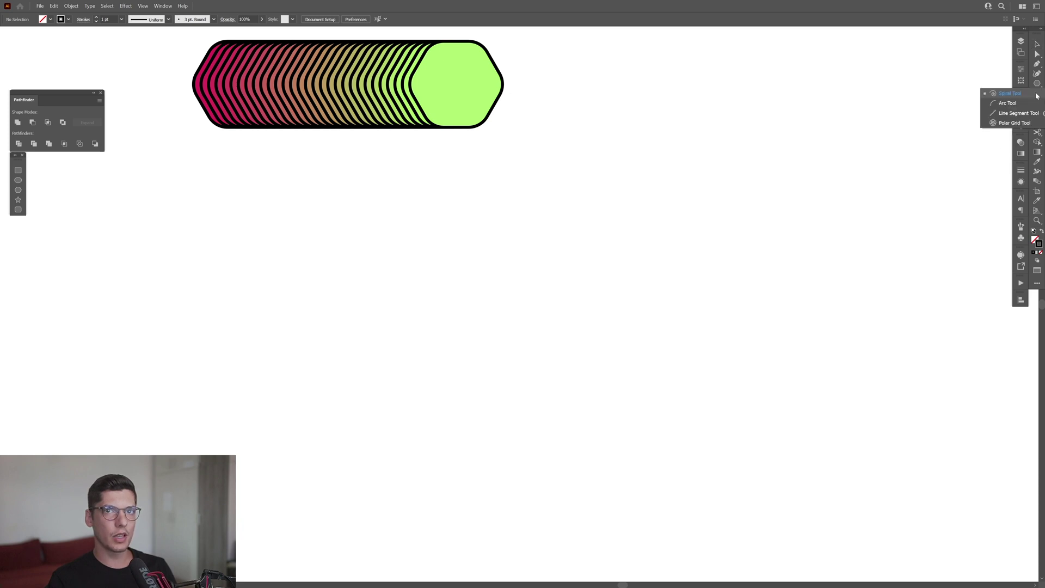
left_click(1009, 98)
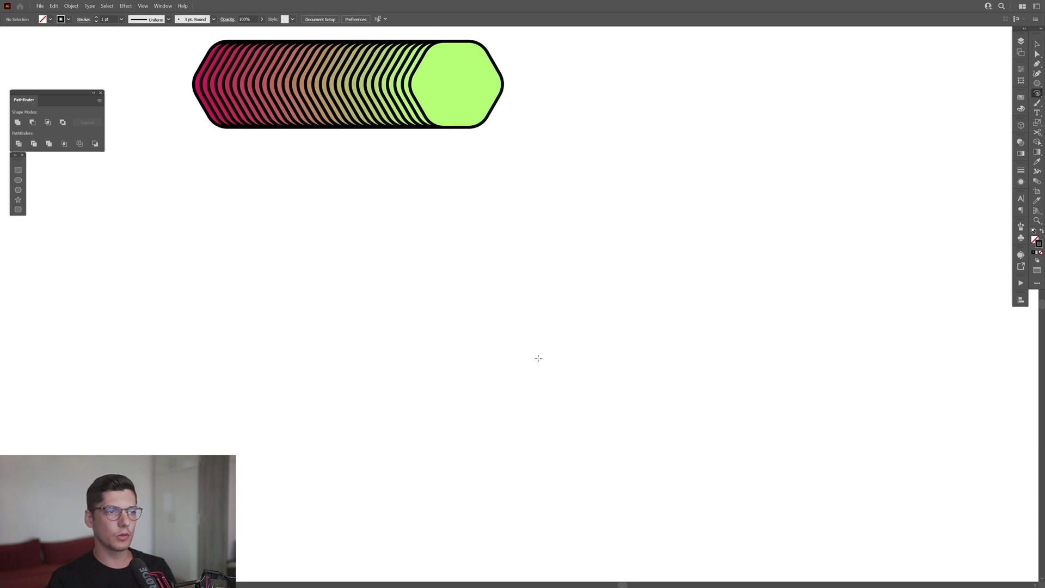
left_click_drag(537, 359, 792, 369)
key("v")
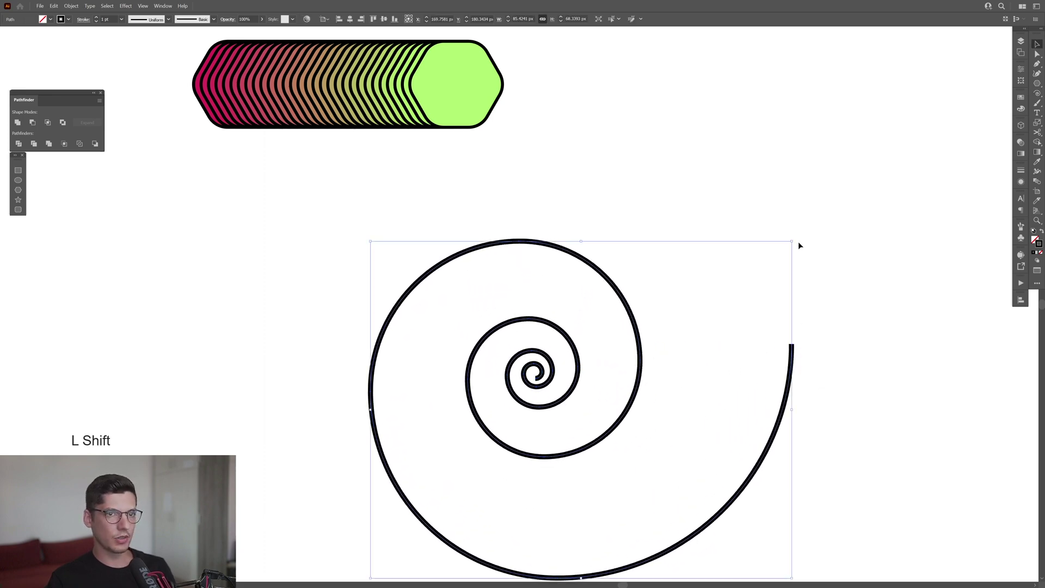
left_click_drag(794, 240, 766, 309)
scroll(576, 371, "up", 5)
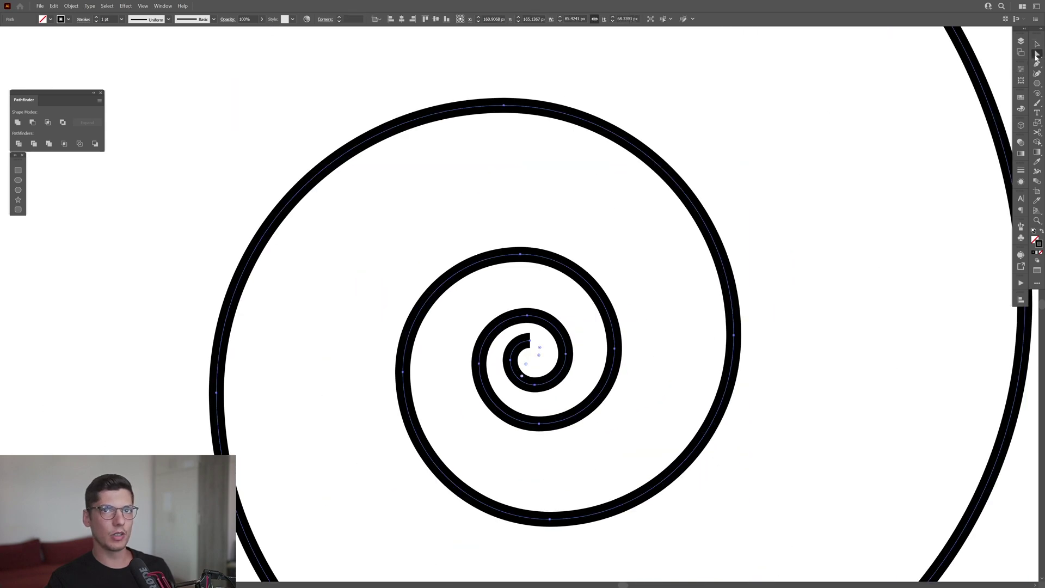
Step: Delete the spiral's innermost segments and small centre arc with Direct Selection
key("a")
left_click(527, 343)
key("Delete")
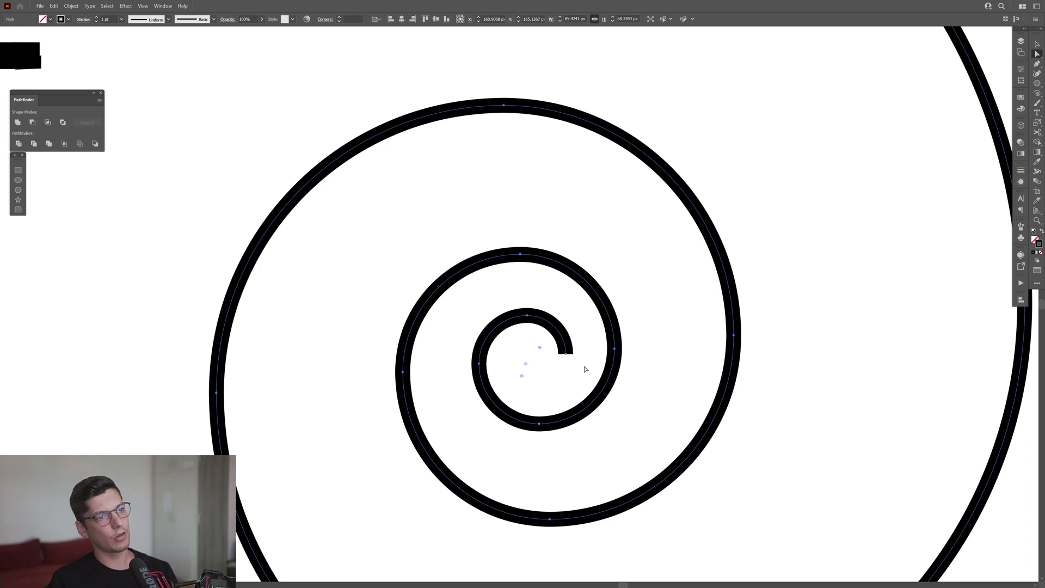
left_click(525, 313)
key("Delete")
left_click(531, 330)
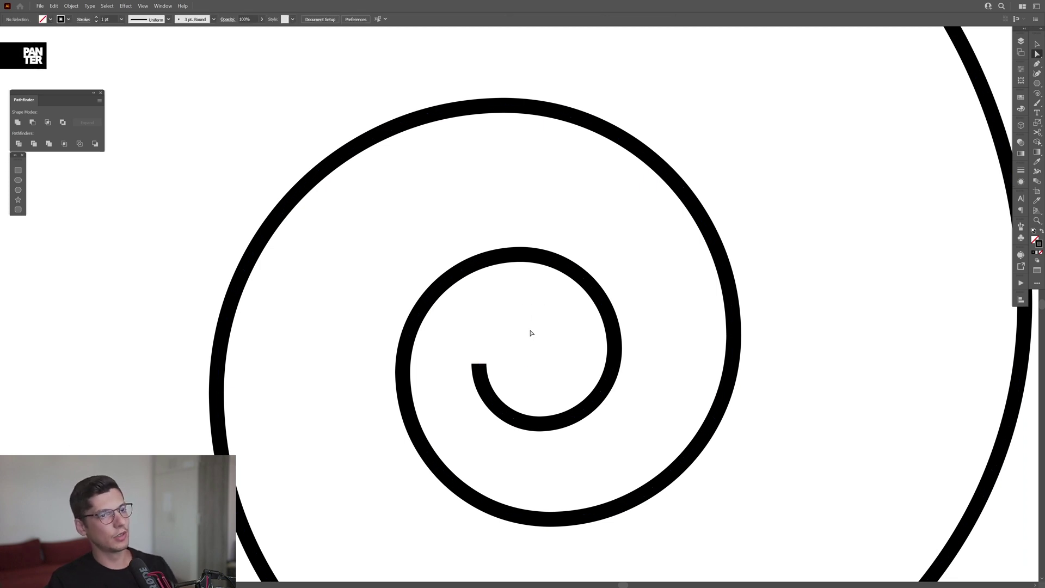
scroll(531, 330, "down", 3)
left_click(506, 375)
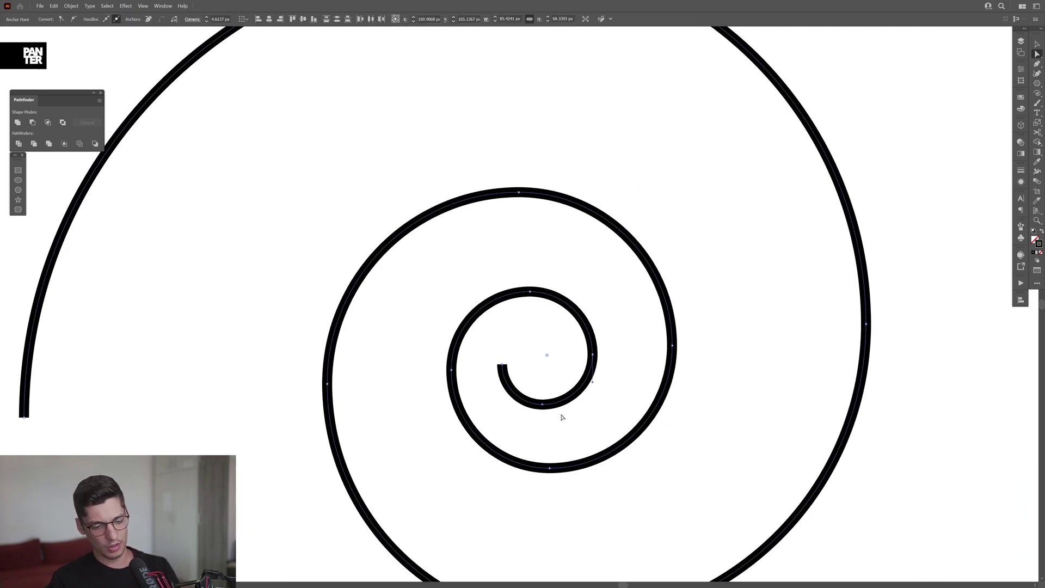
key("Delete")
scroll(562, 417, "down", 5)
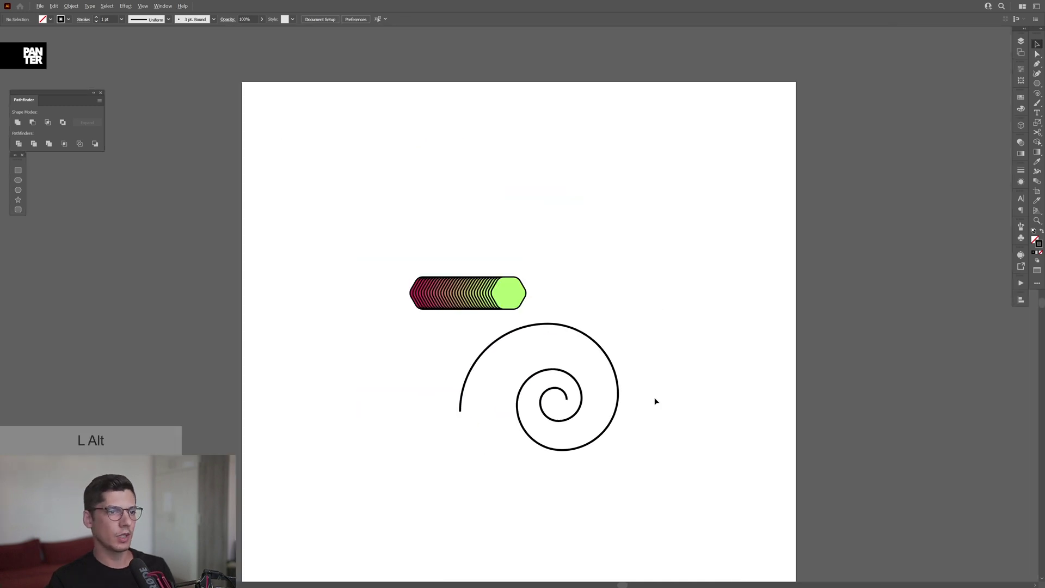
scroll(653, 402, "up", 3)
Step: Select the hexagon blend and spiral, then apply Object > Blend > Replace Spine
left_click_drag(600, 408, 619, 380)
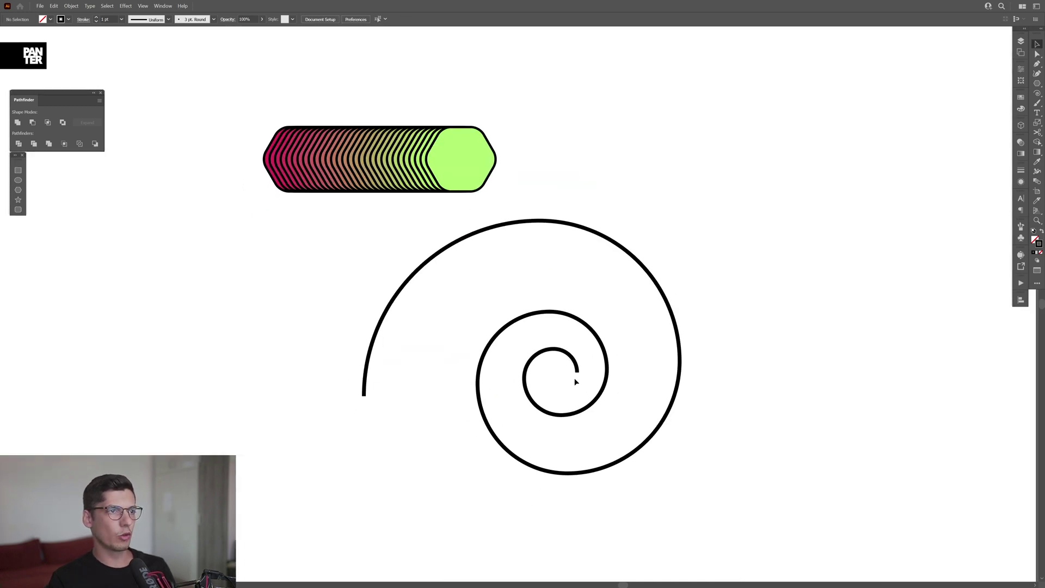
left_click(449, 164)
left_click(416, 275, "shift")
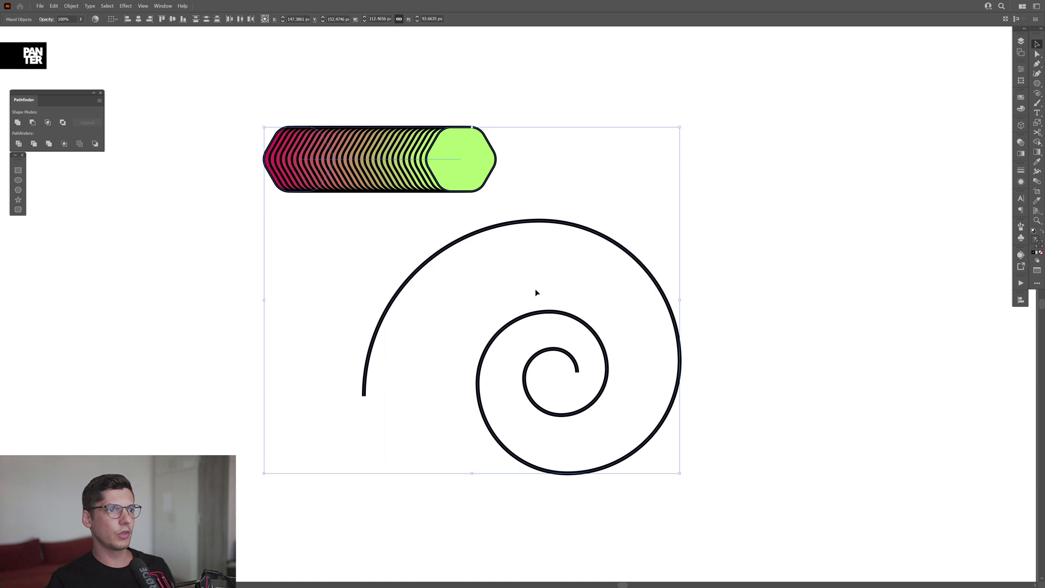
left_click(72, 5)
mouse_move(79, 218)
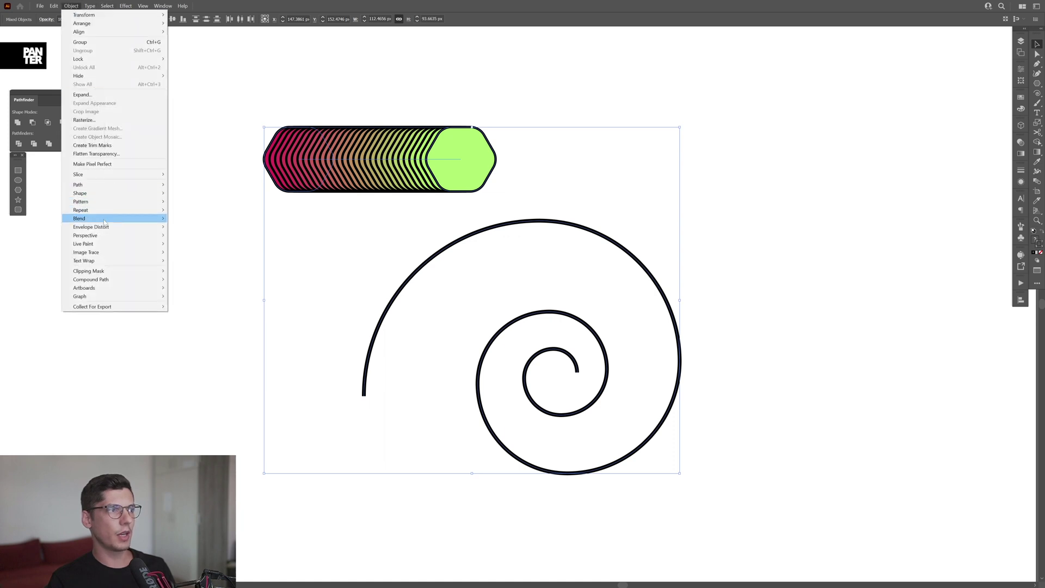
left_click(196, 258)
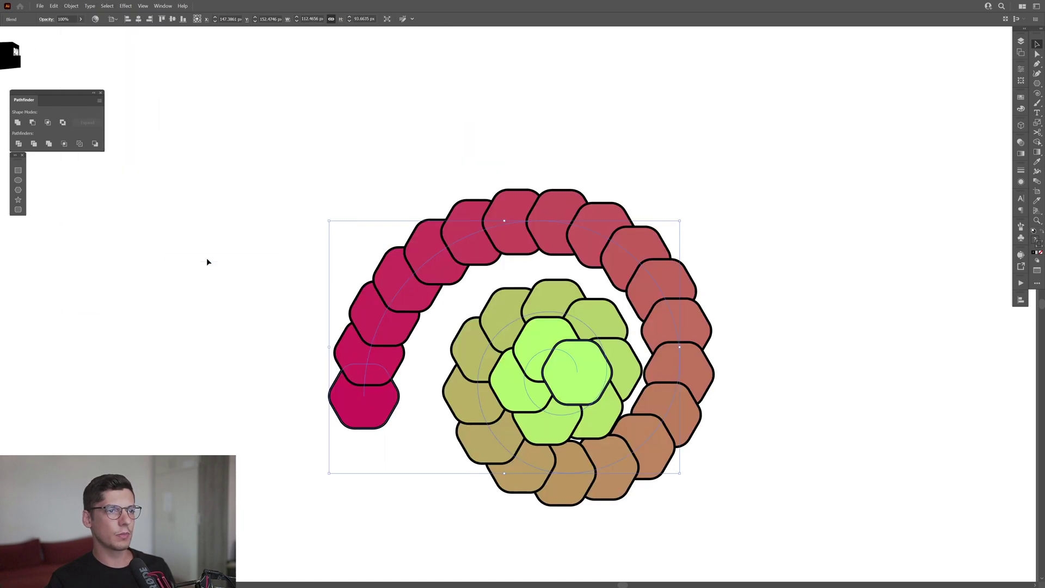
Step: Set the blend's Specified Steps to 140 in Blend Options
double_click(1037, 181)
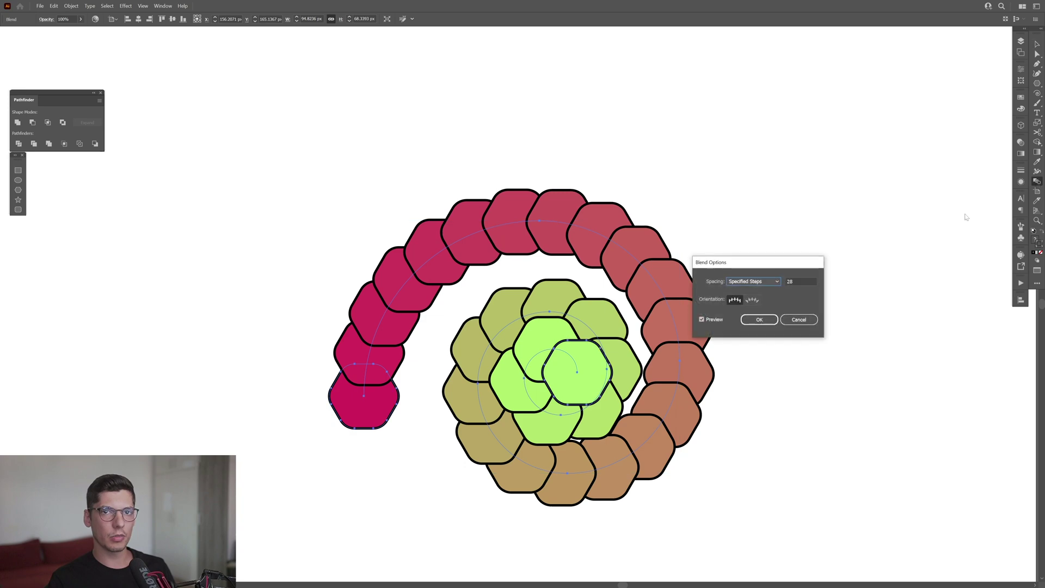
left_click(801, 280)
type("140")
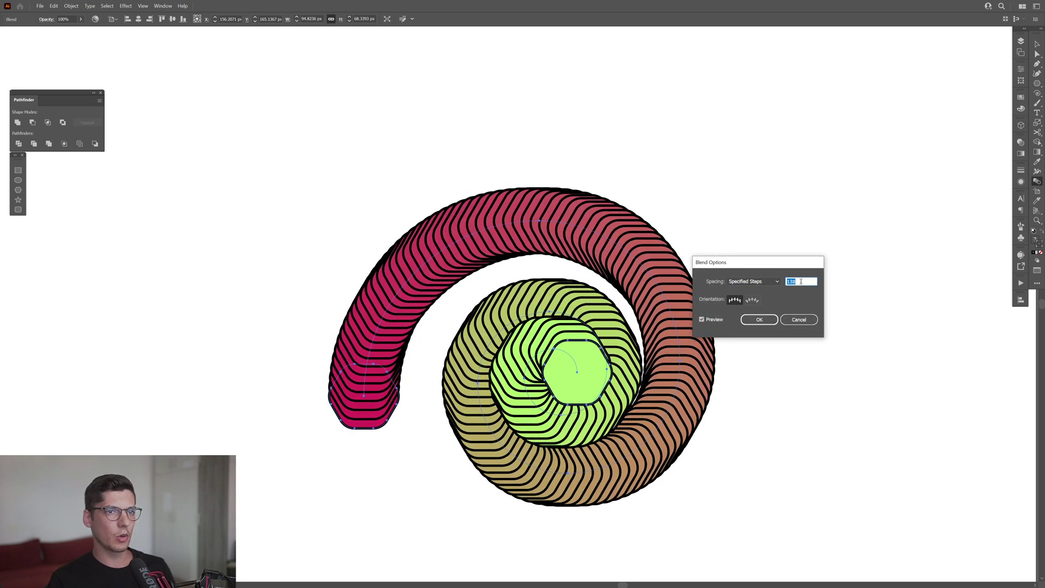
left_click(762, 319)
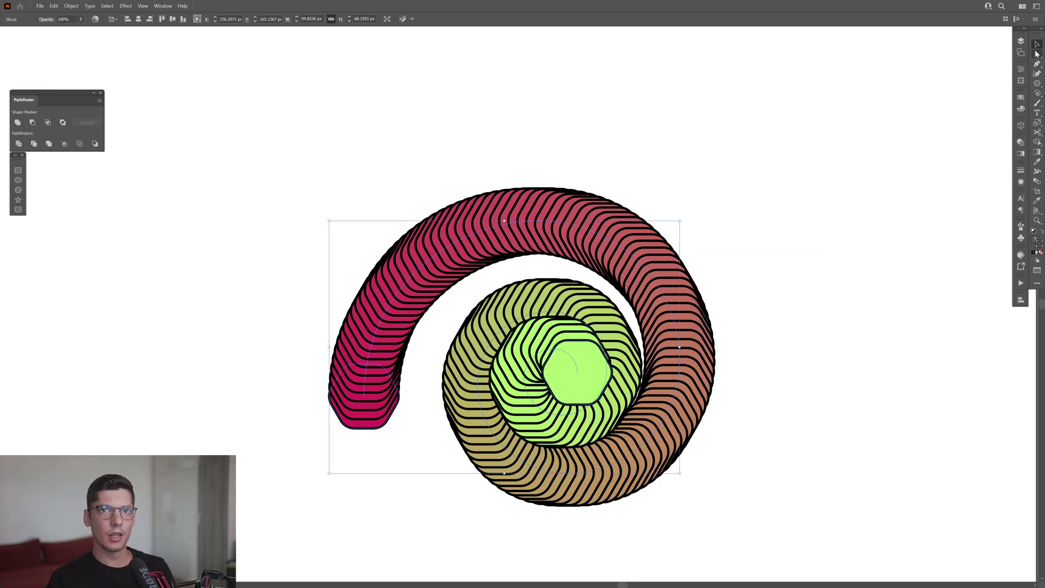
Step: Direct-select the outer-end magenta hexagon, scale it up, then deselect it
left_click(388, 404)
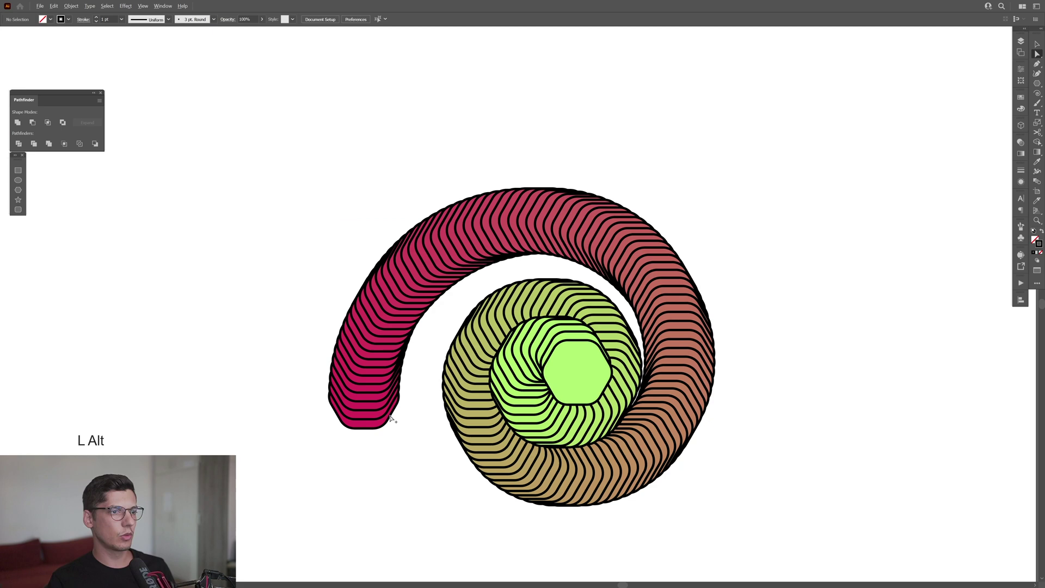
scroll(388, 404, "up", 2)
left_click(378, 390)
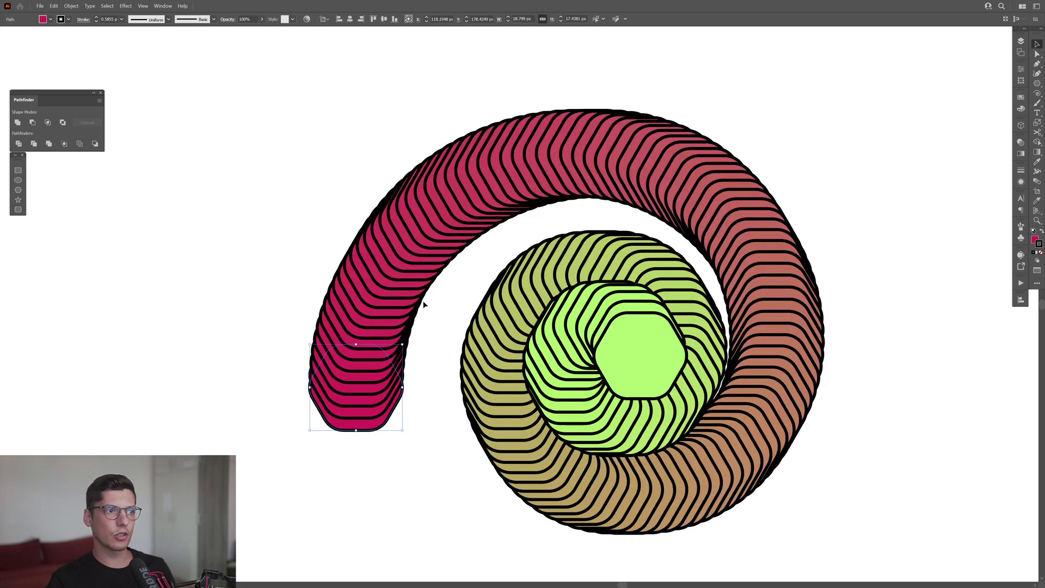
scroll(415, 406, "up", 2)
scroll(416, 405, "down", 5)
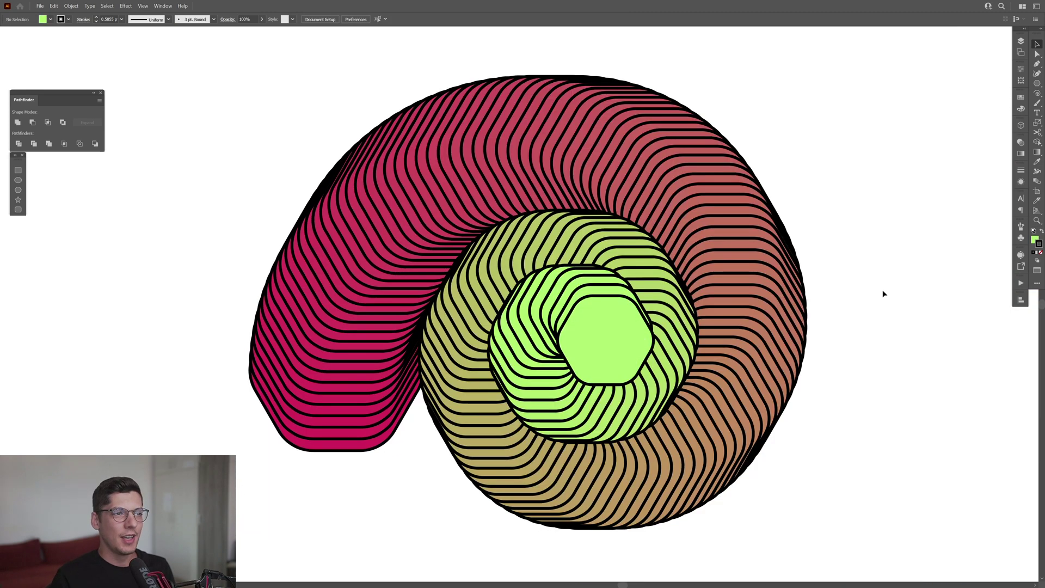
left_click(883, 293)
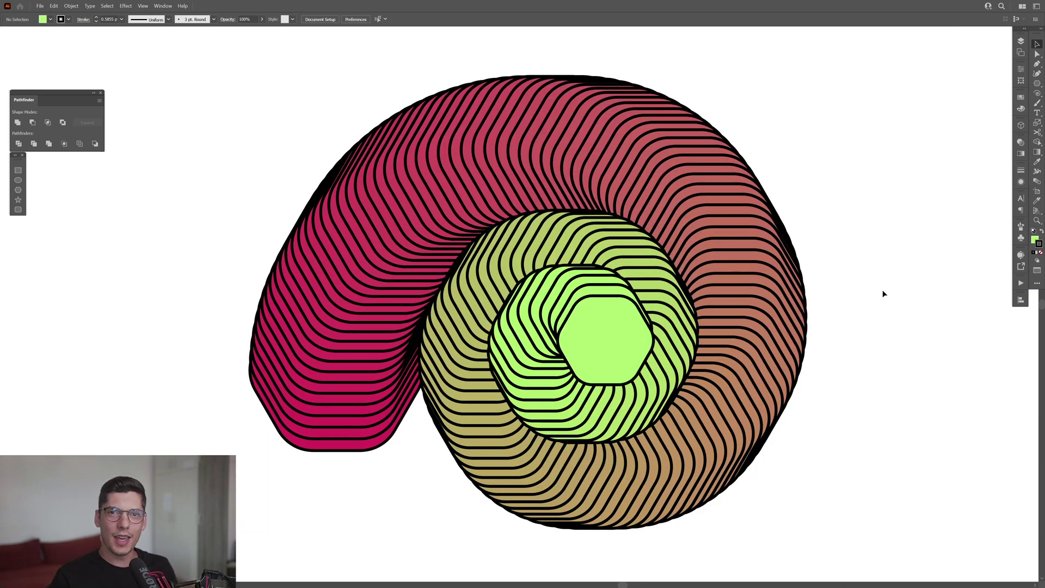